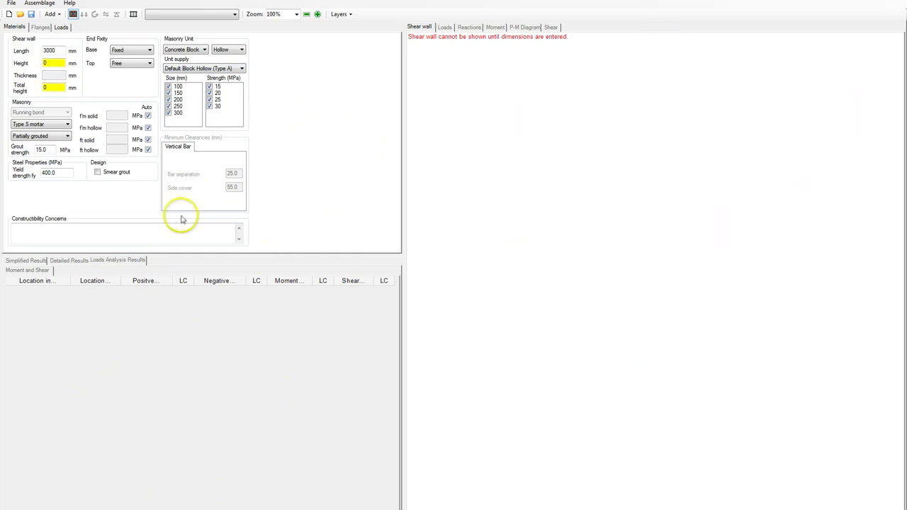
# Enter wall Height 4000 mm, Length 2200 mm and Total height 12000 mm on the Materials tab
pyautogui.click(56, 63)
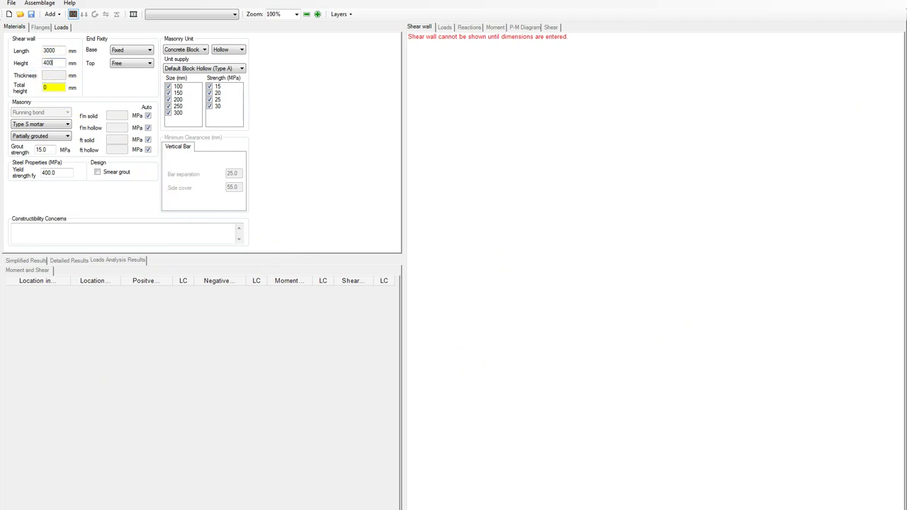
pyautogui.press('Return')
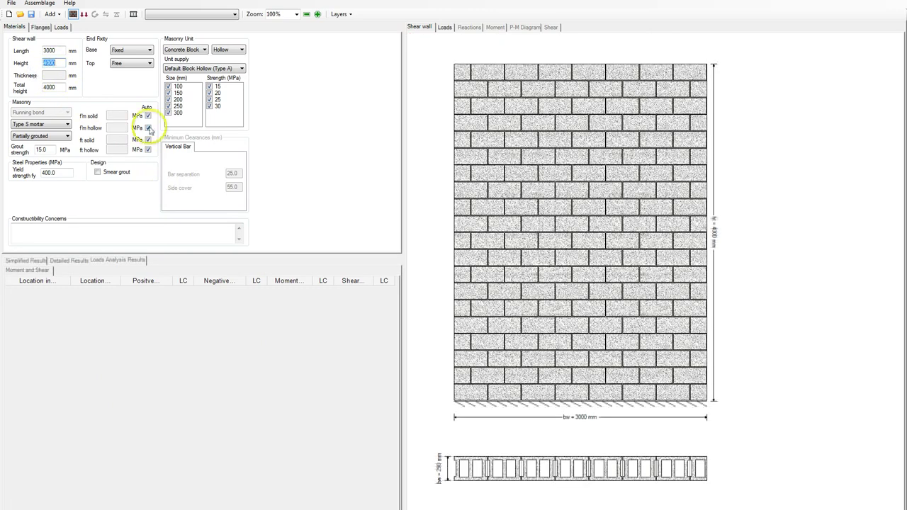
pyautogui.click(60, 49)
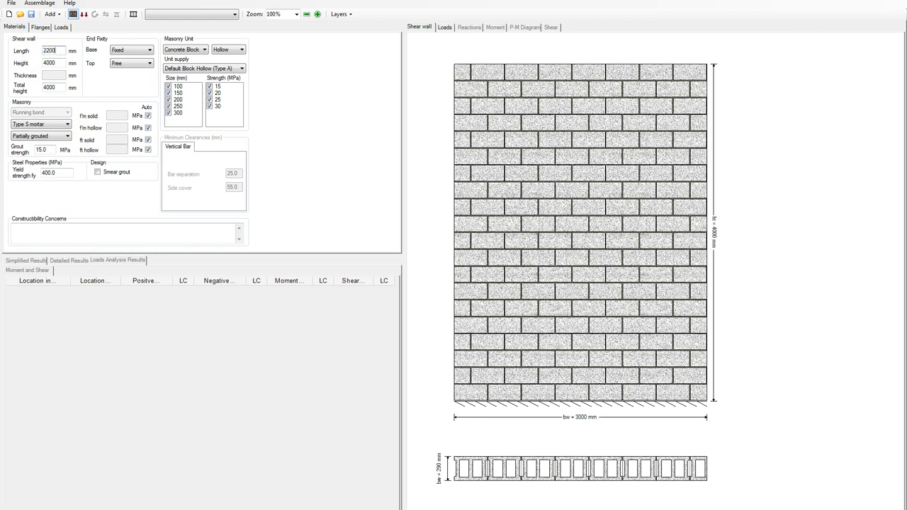
pyautogui.write('2200')
pyautogui.press('Return')
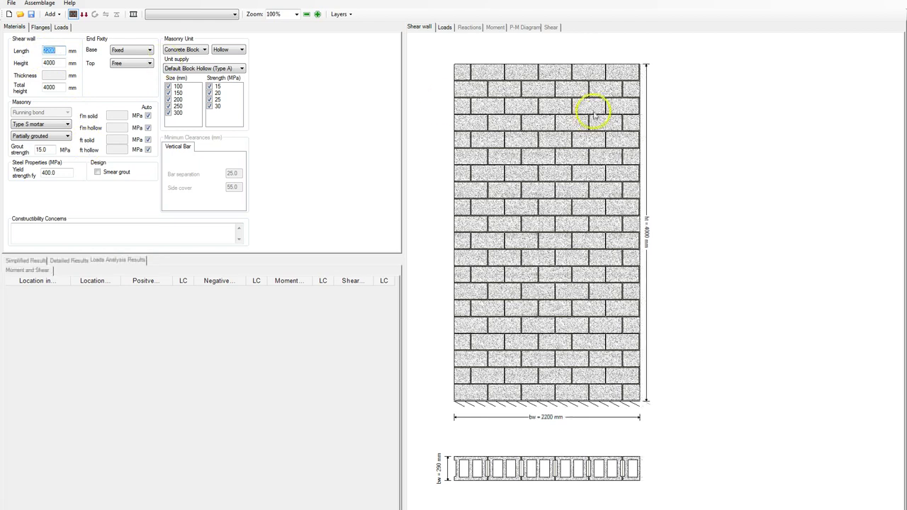
pyautogui.doubleClick(61, 87)
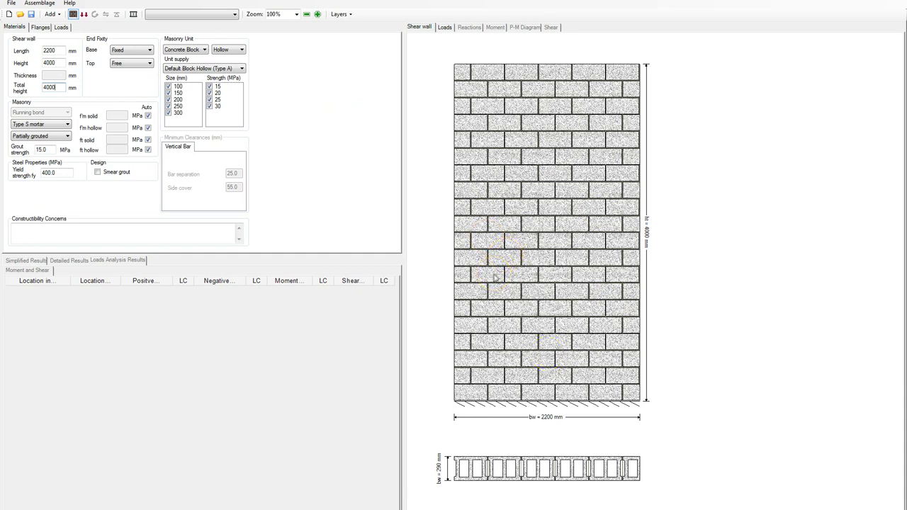
pyautogui.click(62, 88)
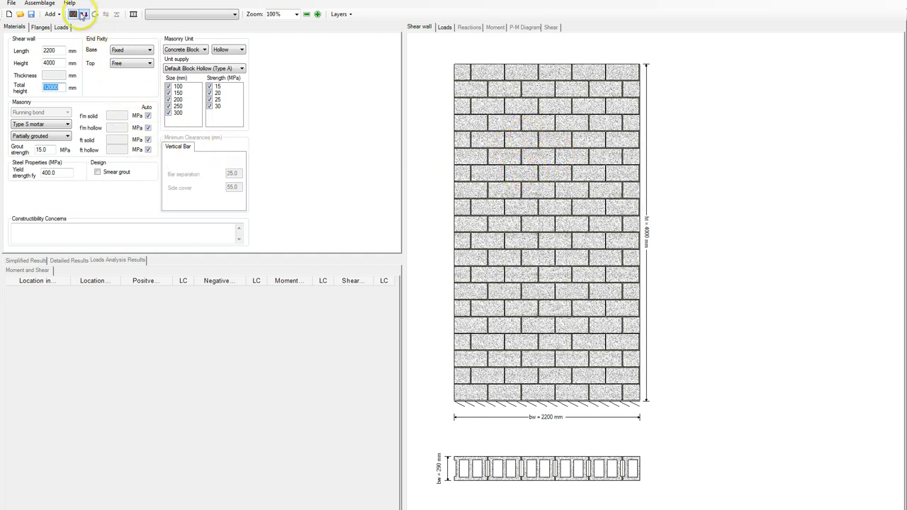
# Add a Wind point load of 75 kN to the wall
pyautogui.click(84, 14)
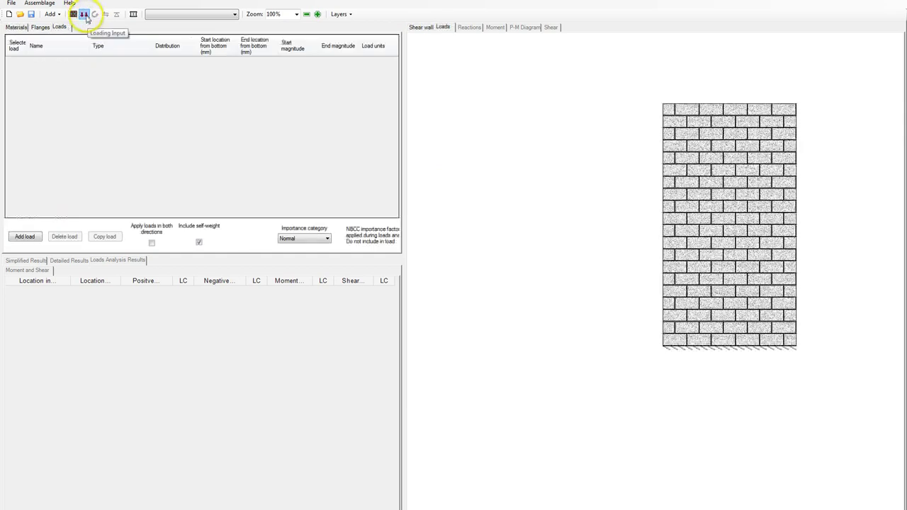
pyautogui.click(25, 237)
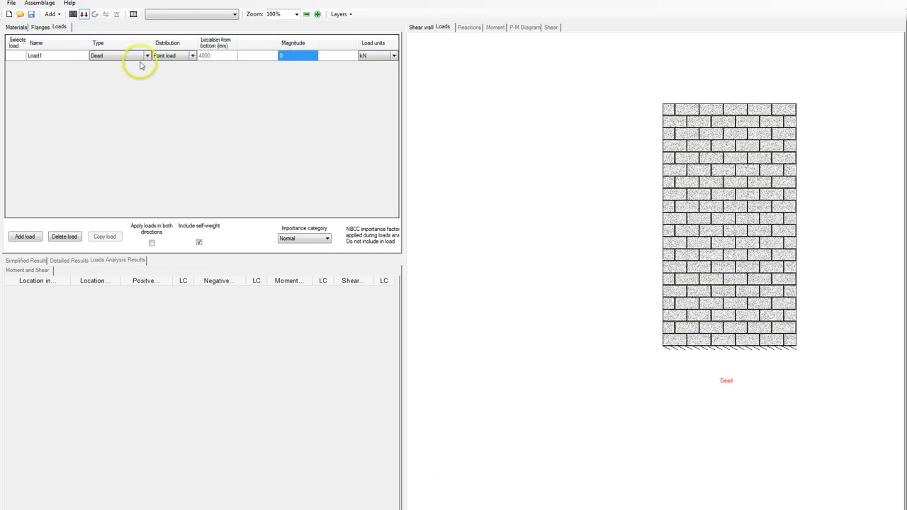
pyautogui.click(148, 56)
pyautogui.click(148, 56)
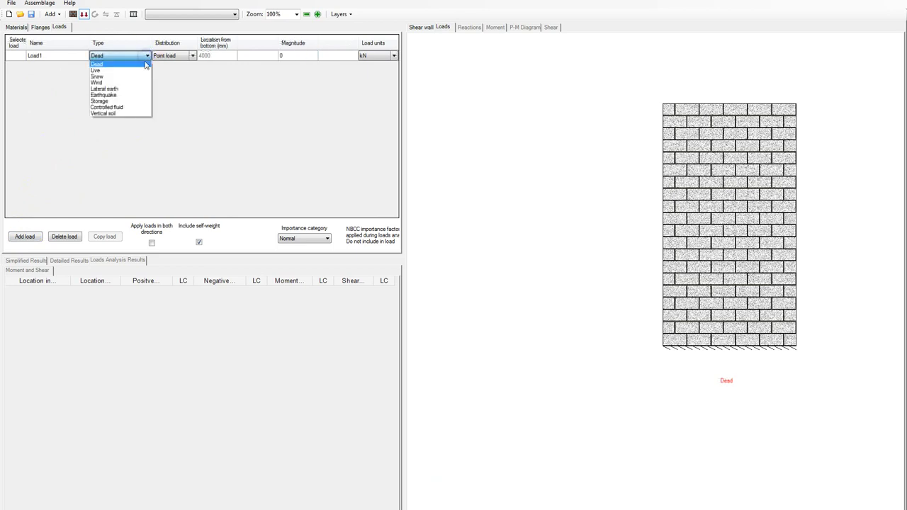
pyautogui.click(134, 82)
pyautogui.click(295, 57)
pyautogui.click(297, 56)
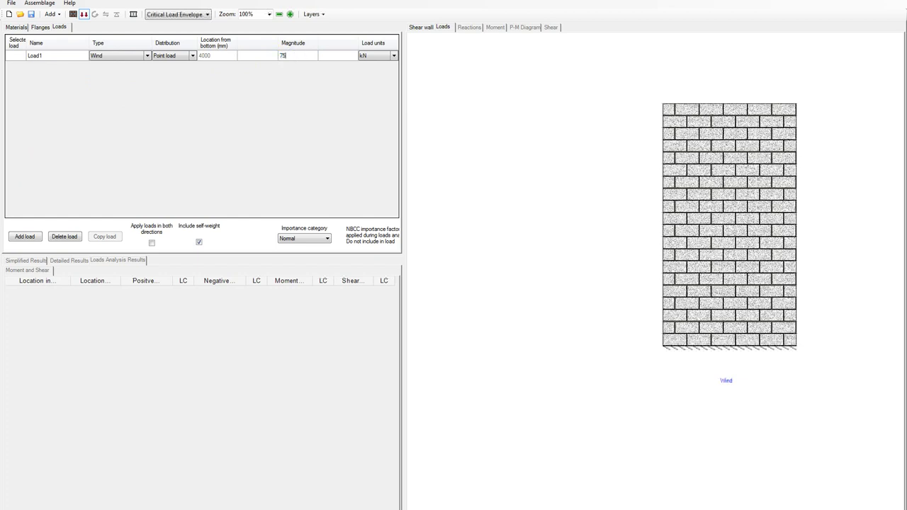
pyautogui.press('Return')
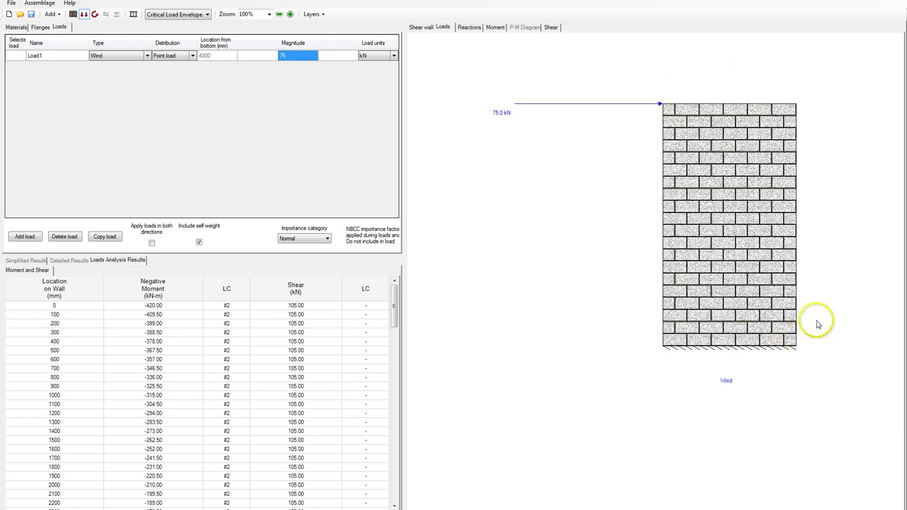
# Add a second Earthquake point load of 100 kN and select both loads
pyautogui.click(29, 239)
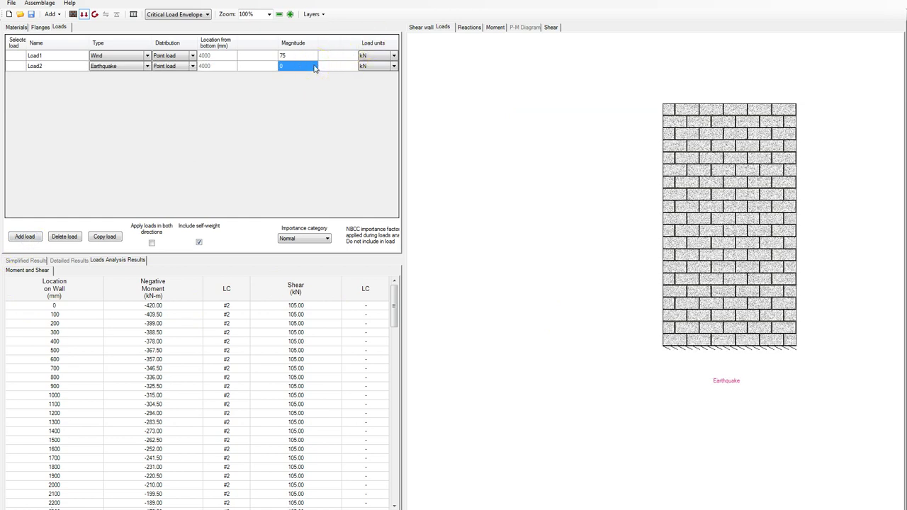
pyautogui.press('Return')
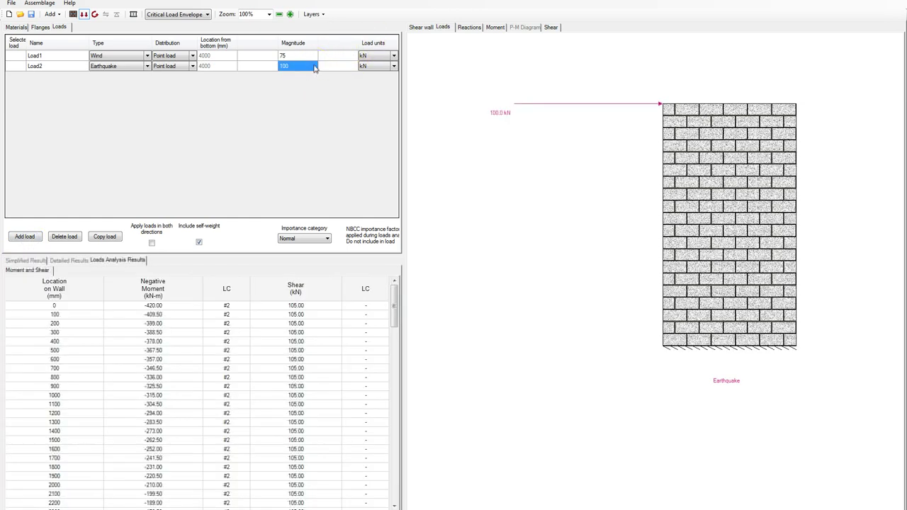
pyautogui.click(15, 56)
pyautogui.keyDown('shift'); pyautogui.click(15, 67); pyautogui.keyUp('shift')
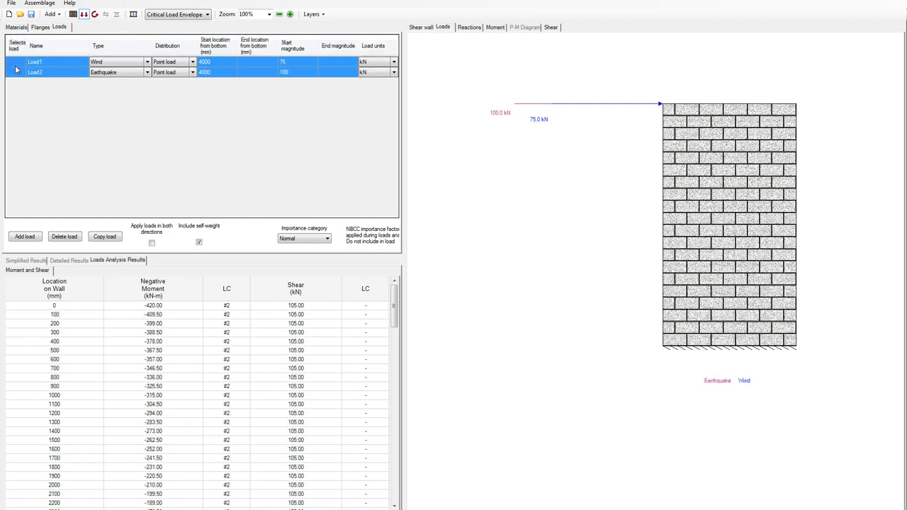
# Run the moment design and check Mr 440.6 kN-m against Mf 420.0 kN-m with No. 25 bars at 600 mm
pyautogui.click(97, 16)
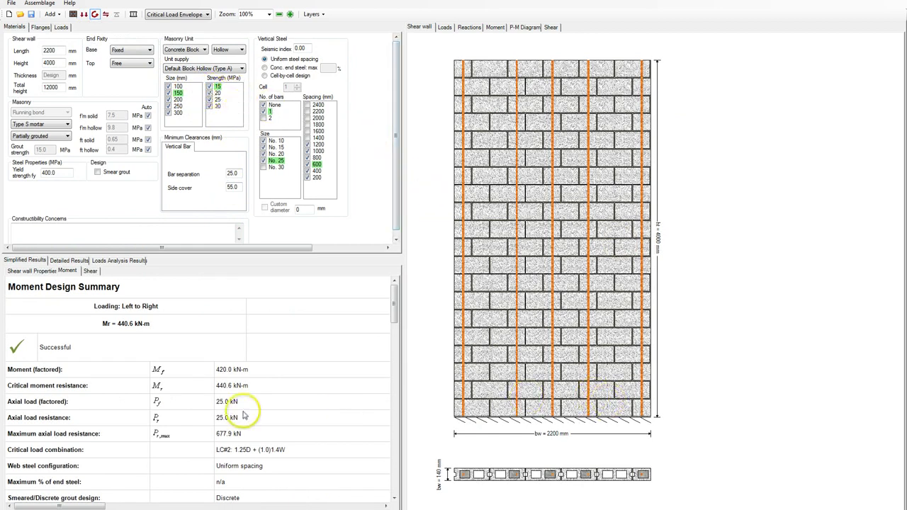
pyautogui.click(257, 384)
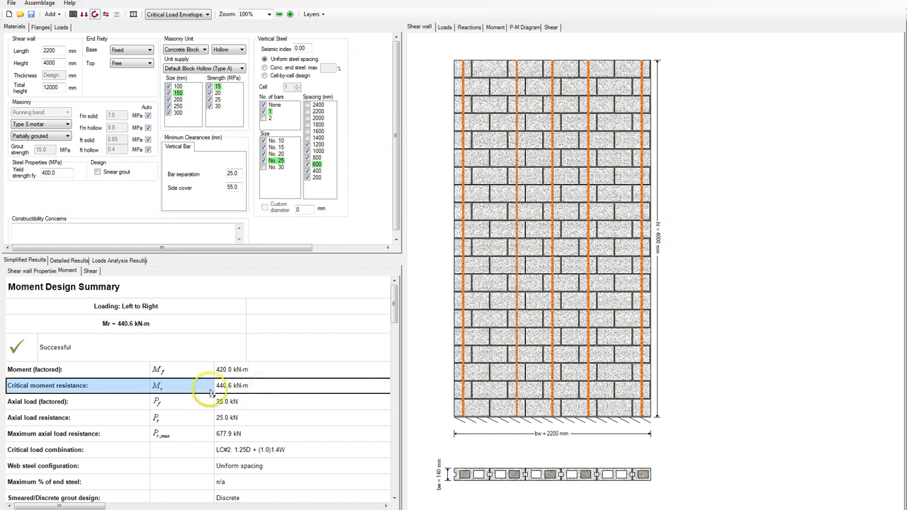
pyautogui.click(267, 369)
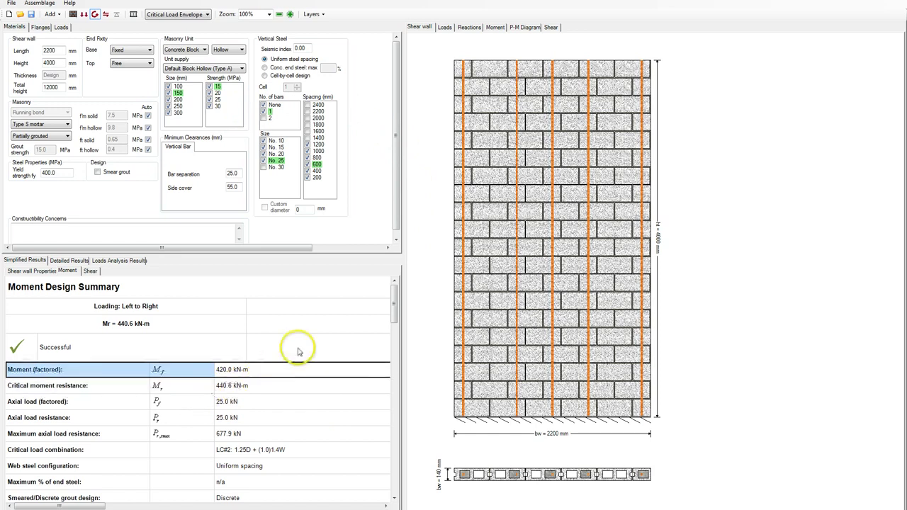
pyautogui.click(444, 28)
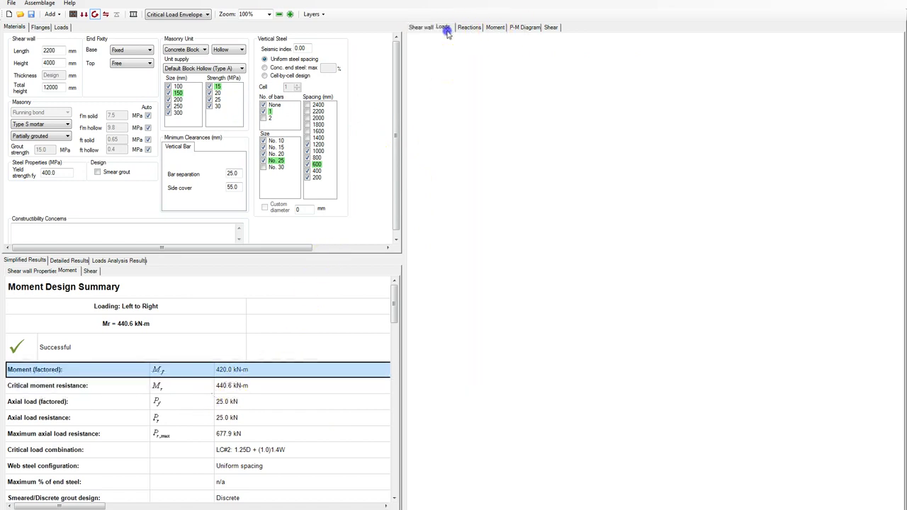
# Review the Reactions, Moment envelope and P-M Diagram, then return to the Shear wall drawing
pyautogui.click(473, 27)
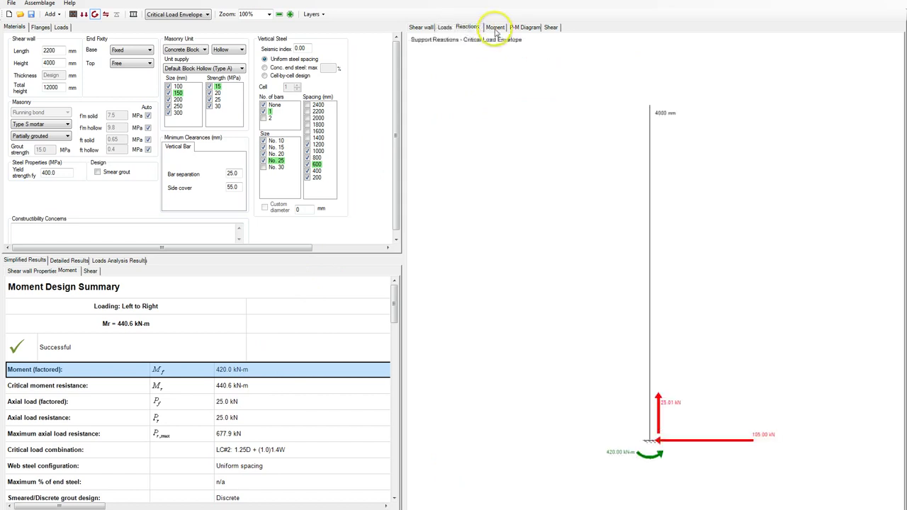
pyautogui.click(495, 28)
pyautogui.click(524, 27)
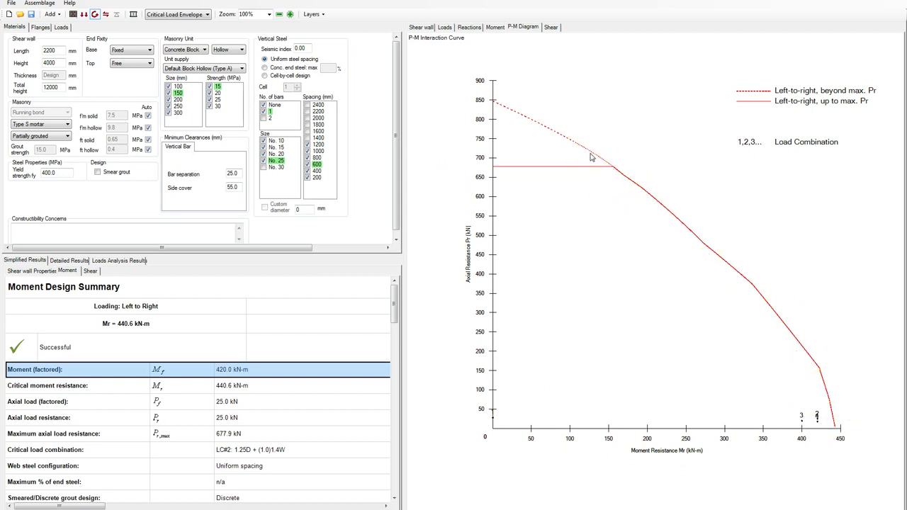
pyautogui.click(420, 27)
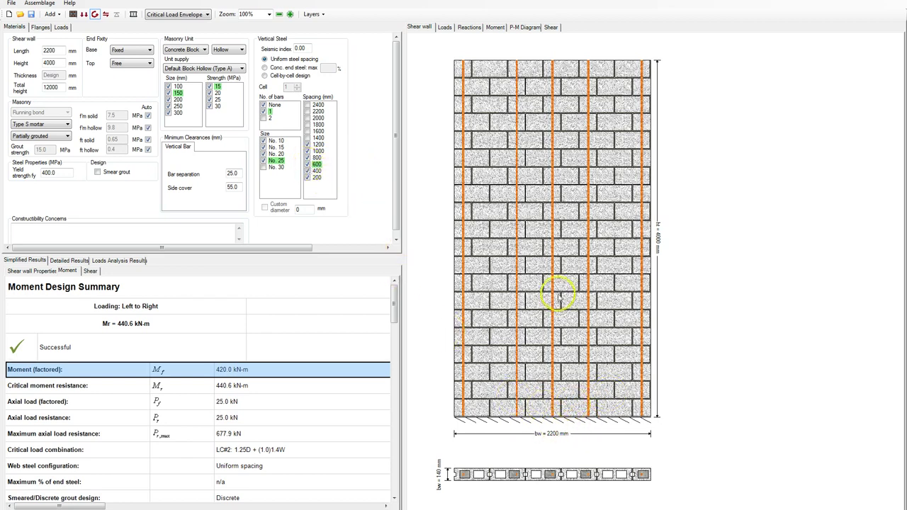
# Exclude 150 mm and 100 mm block sizes so the wall redesigns with 200 mm blocks
pyautogui.click(168, 93)
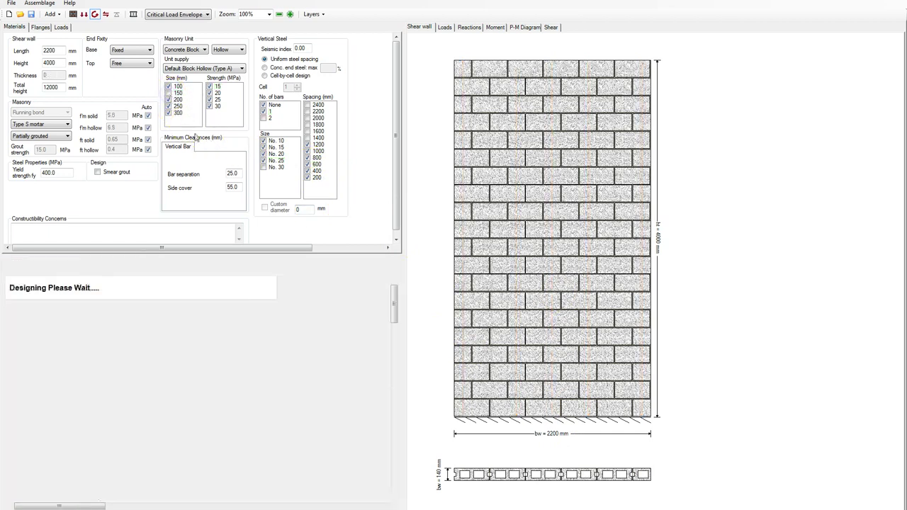
pyautogui.click(169, 87)
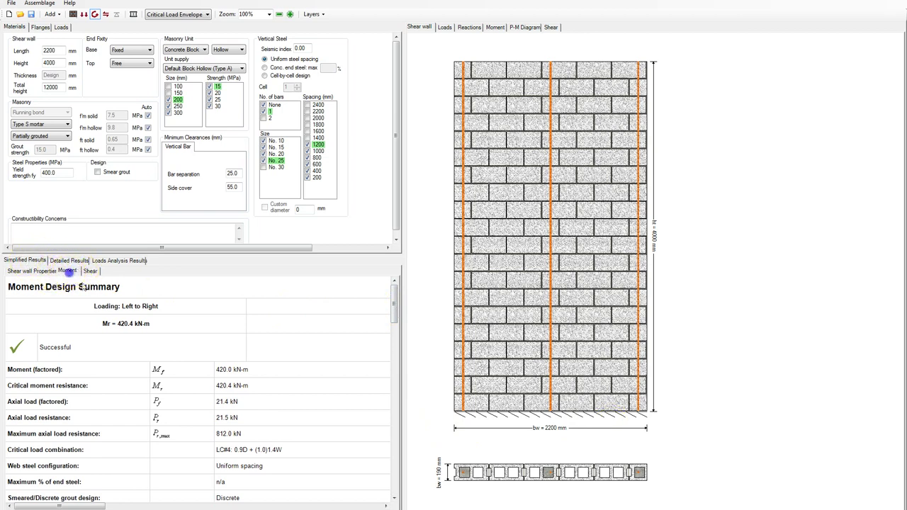
pyautogui.moveTo(397, 306)
pyautogui.mouseDown()
pyautogui.moveTo(406, 479)
pyautogui.moveTo(398, 298)
pyautogui.mouseUp()
# Review the detailed moment equations, then the summary showing No. 25 bars at 1200 mm, Mr 420.4 kN-m
pyautogui.click(65, 261)
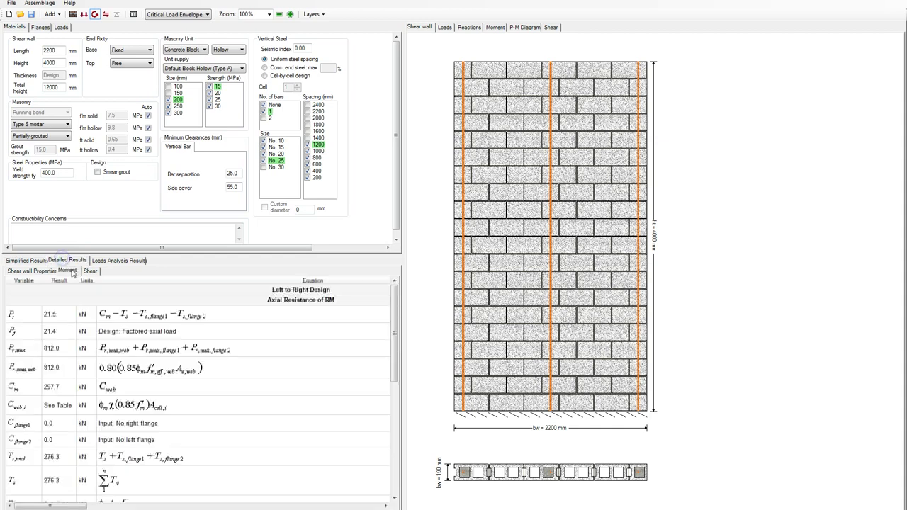
pyautogui.moveTo(393, 326); pyautogui.dragTo(399, 307)
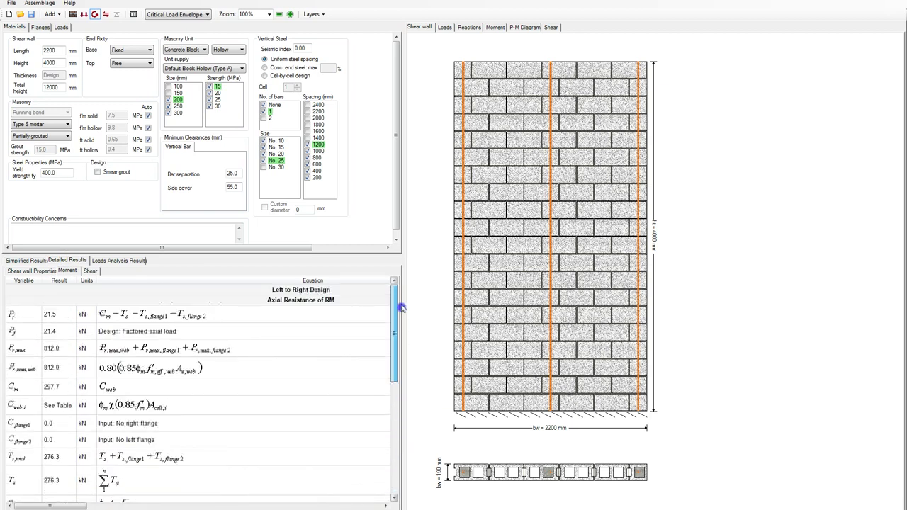
pyautogui.click(34, 261)
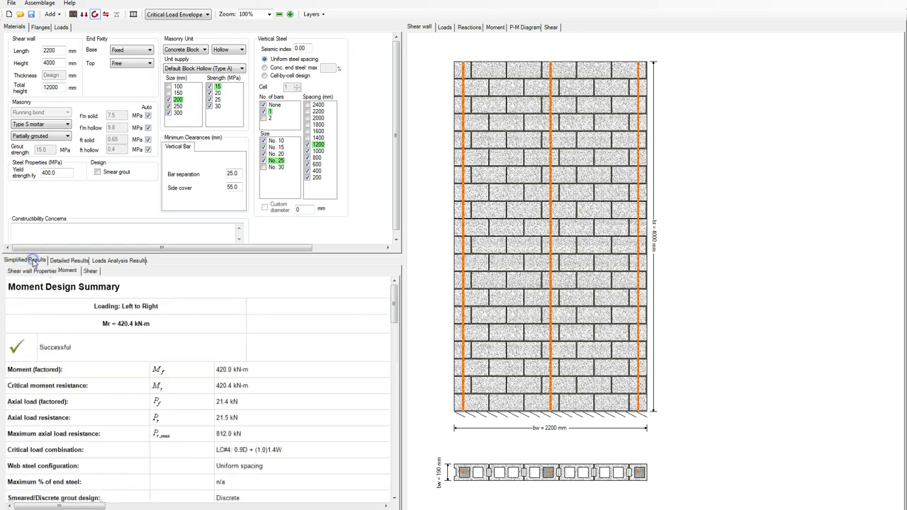
pyautogui.click(75, 347)
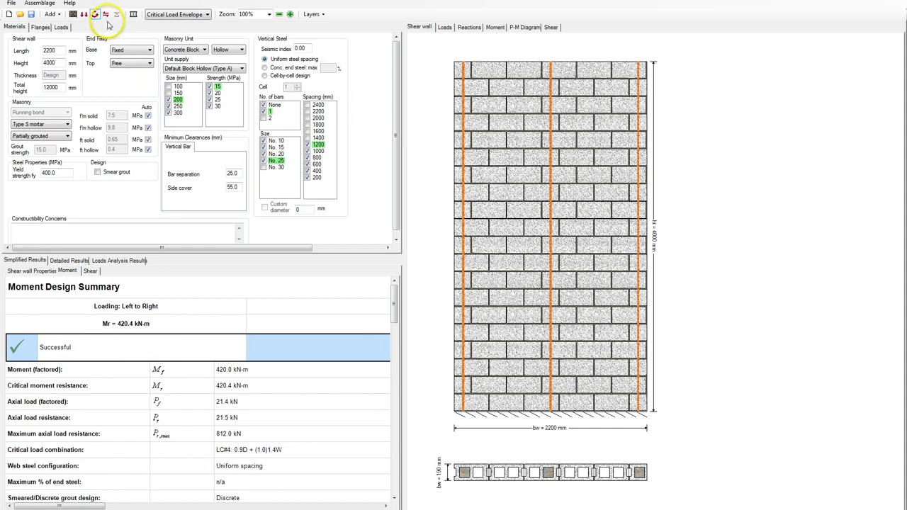
# Run the shear design and confirm Vf 105.0 kN stays below Vr 114.6 kN, with sliding resistance 306.6 kN
pyautogui.click(105, 15)
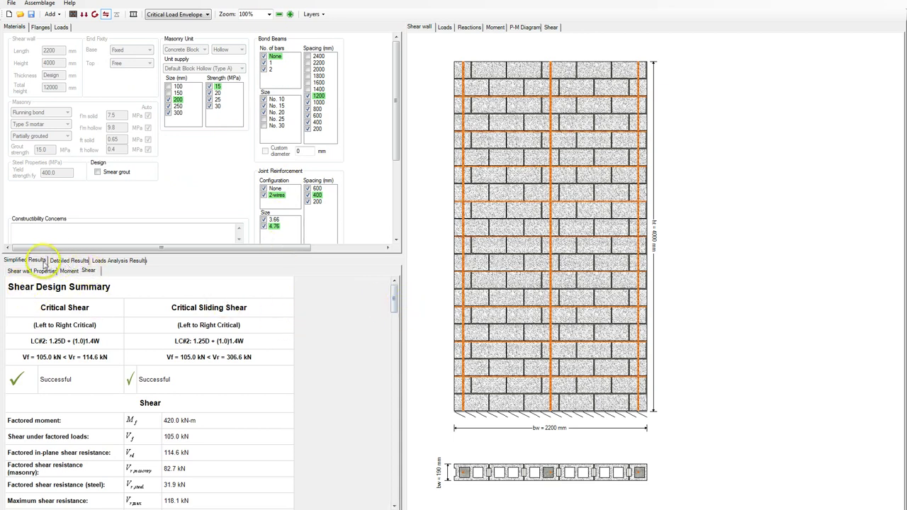
pyautogui.moveTo(392, 295)
pyautogui.mouseDown()
pyautogui.moveTo(399, 422)
pyautogui.moveTo(393, 361)
pyautogui.moveTo(390, 473)
pyautogui.moveTo(392, 298)
pyautogui.mouseUp()
pyautogui.click(70, 261)
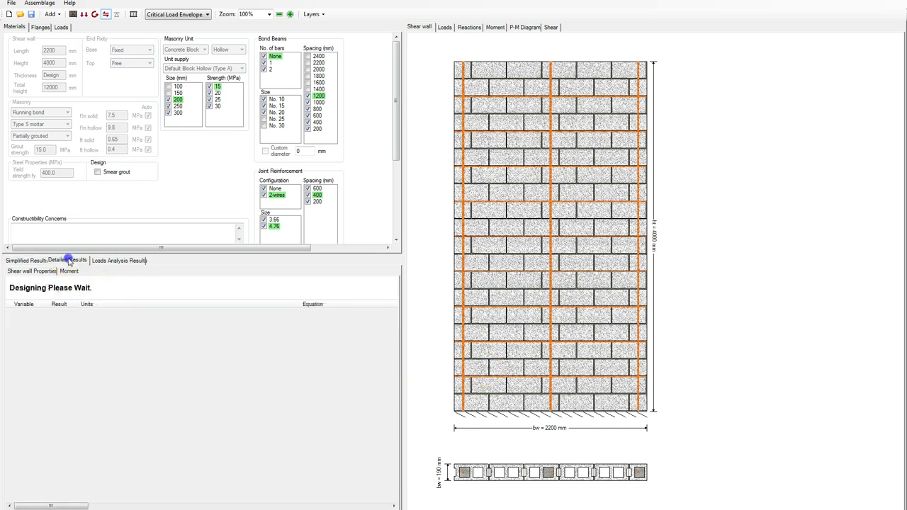
pyautogui.moveTo(393, 303)
pyautogui.mouseDown()
pyautogui.moveTo(395, 457)
pyautogui.moveTo(395, 297)
pyautogui.mouseUp()
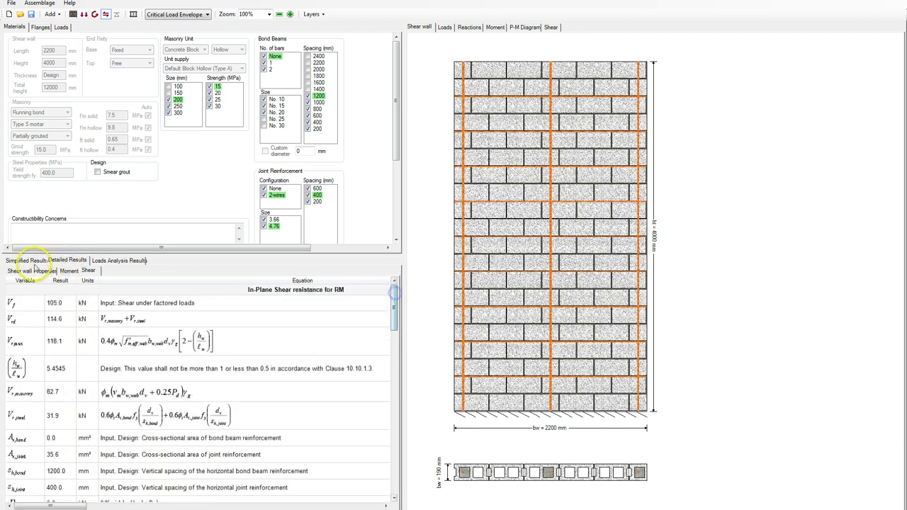
pyautogui.click(32, 260)
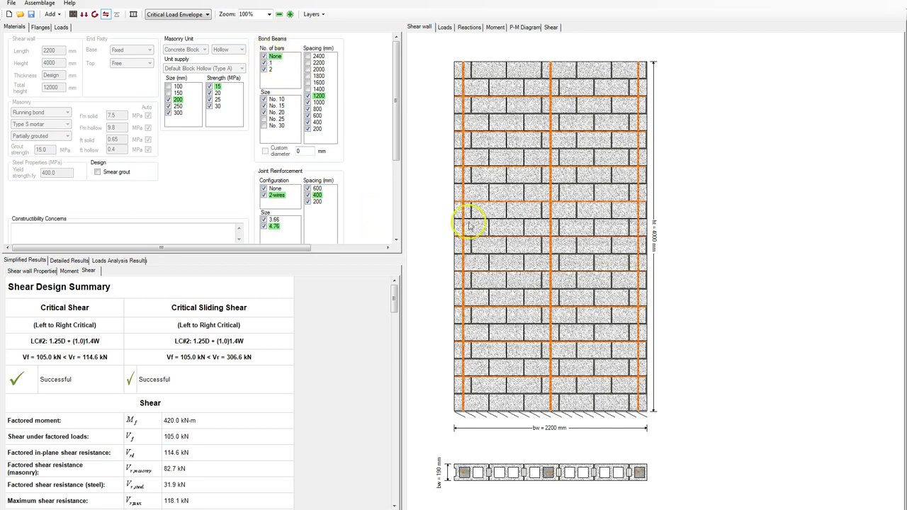
# Require bond beams excluding 1200 mm spacing, keeping joint reinforcement optional, for Vr 118.1 kN
pyautogui.click(264, 57)
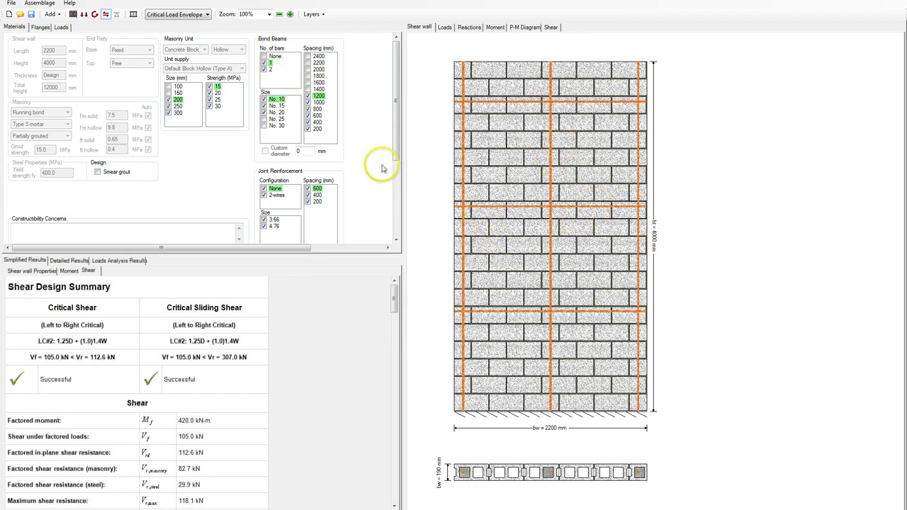
pyautogui.click(308, 97)
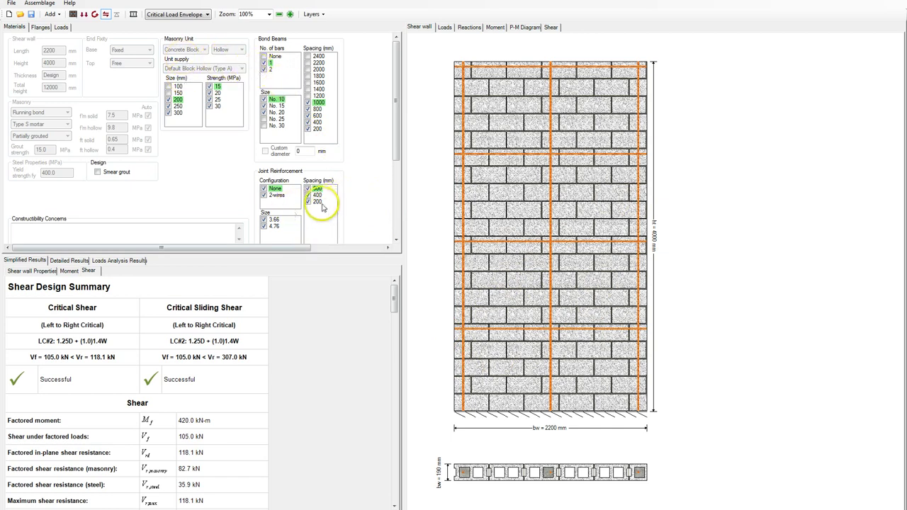
pyautogui.click(263, 189)
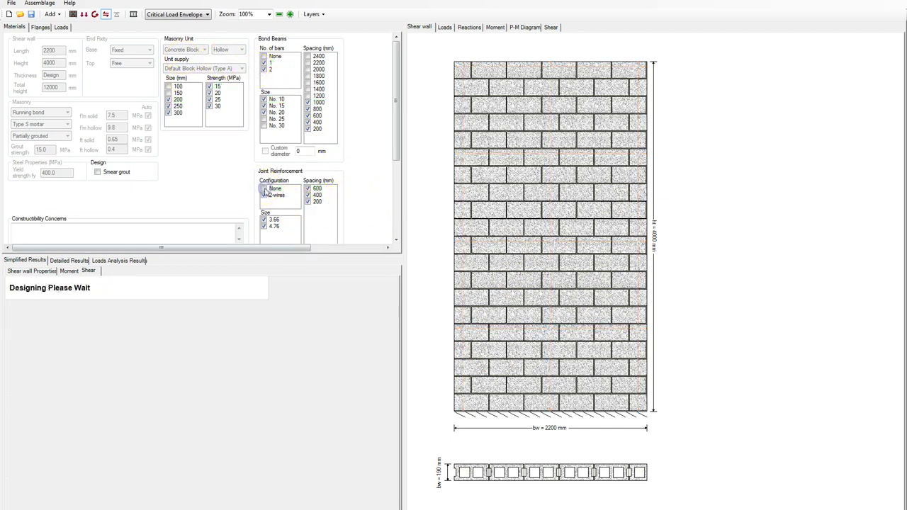
pyautogui.click(264, 189)
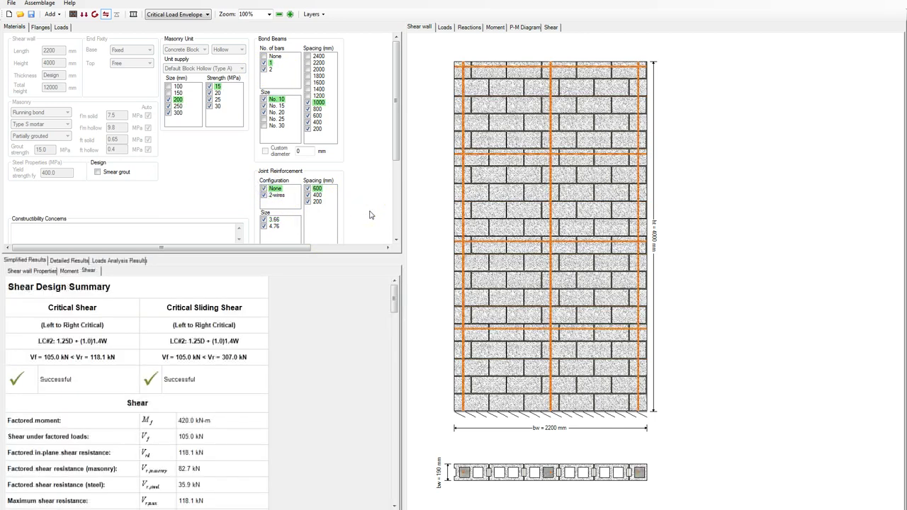